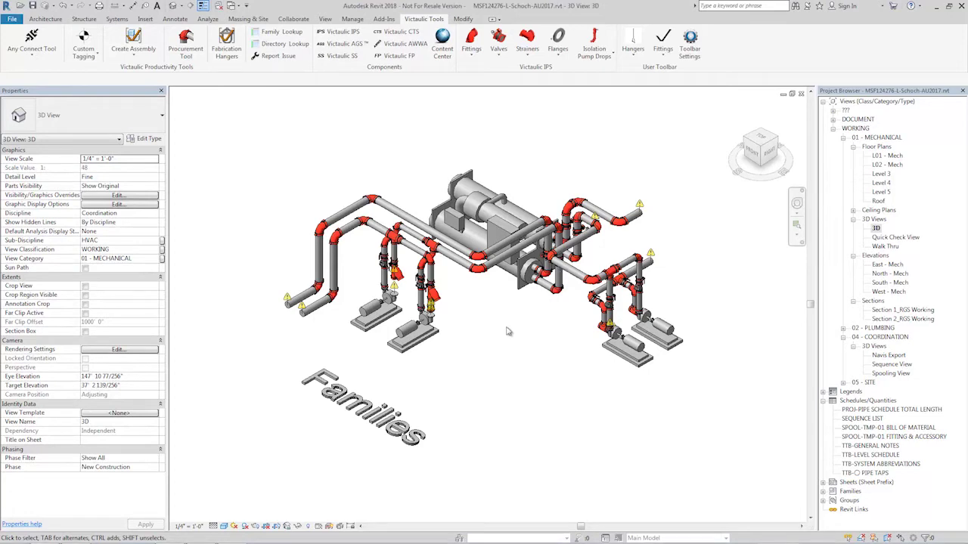
# - Open the Quick Check View and zoom in on the upper piping near the elbow
pyautogui.scroll(4, 522, 325)
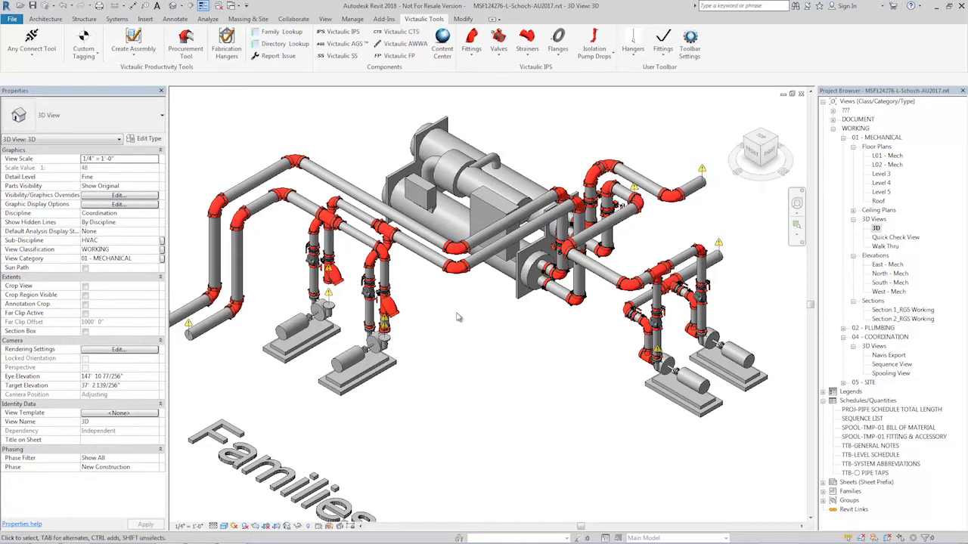
pyautogui.moveTo(385, 313); pyautogui.dragTo(380, 315, button='middle')
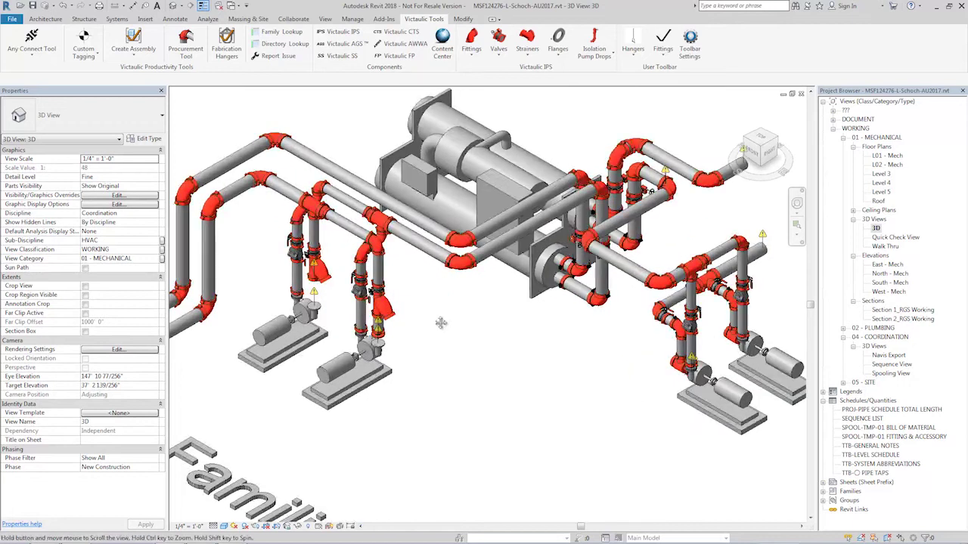
pyautogui.scroll(2, 428, 327)
pyautogui.scroll(-2, 432, 327)
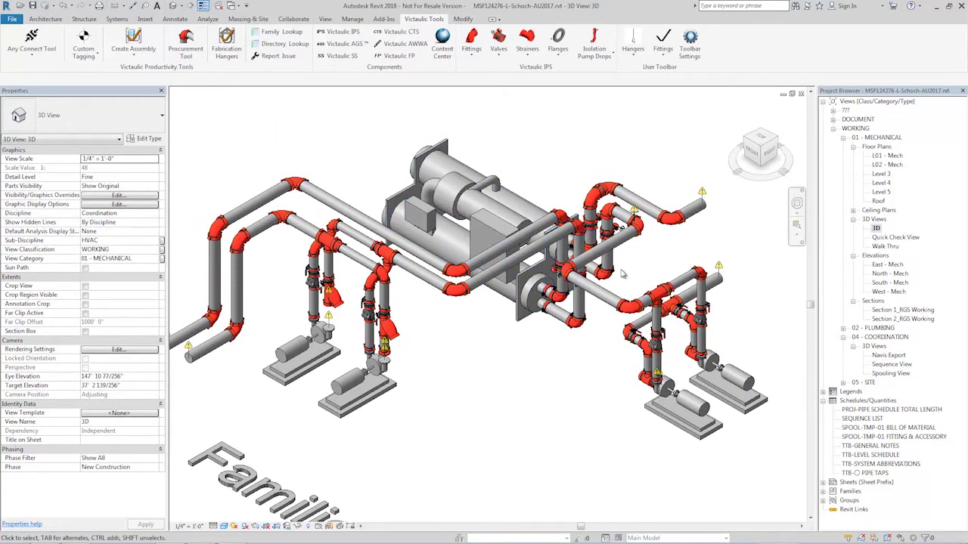
pyautogui.doubleClick(894, 238)
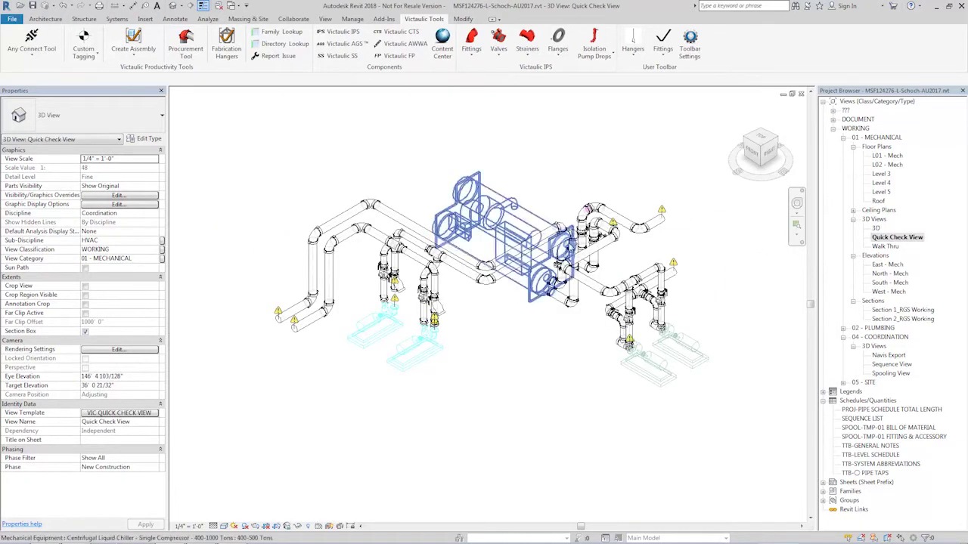
pyautogui.scroll(2, 605, 218)
pyautogui.scroll(5, 597, 213)
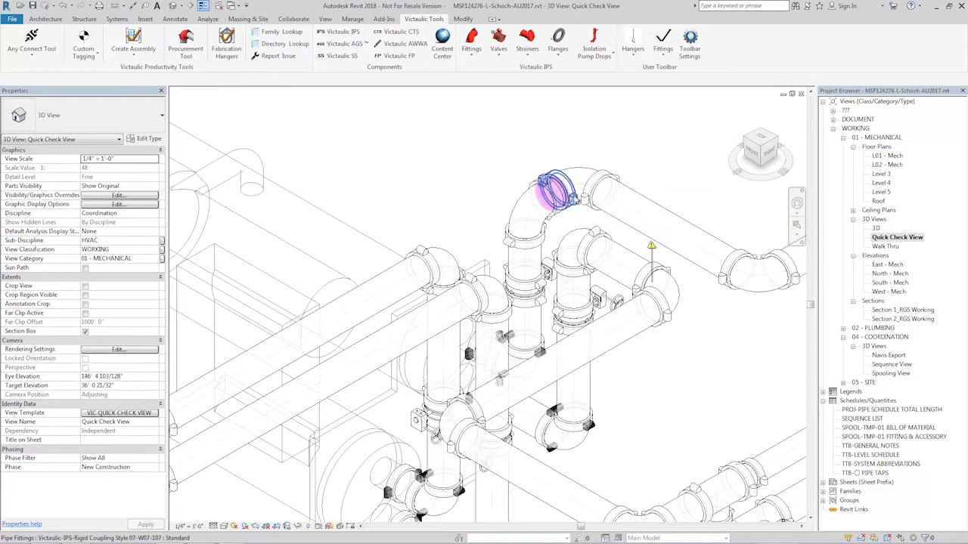
pyautogui.scroll(1, 566, 212)
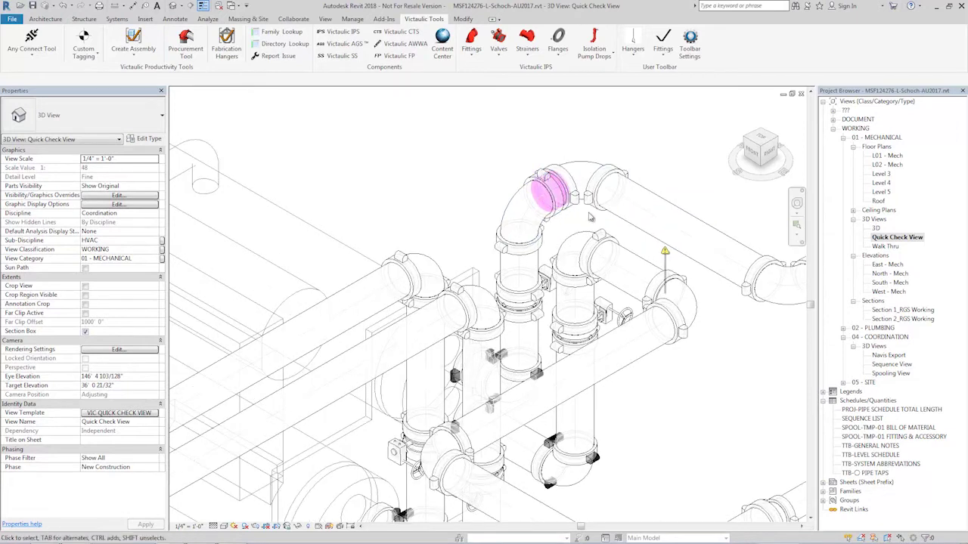
# - Drag the long upper pipe off its elbow so it is disconnected
pyautogui.click(639, 211)
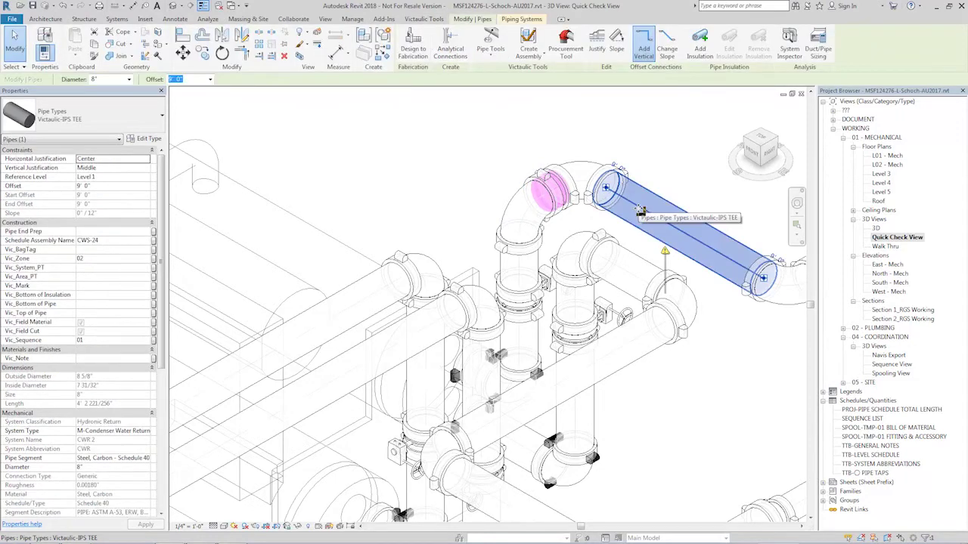
pyautogui.moveTo(639, 212); pyautogui.dragTo(666, 216)
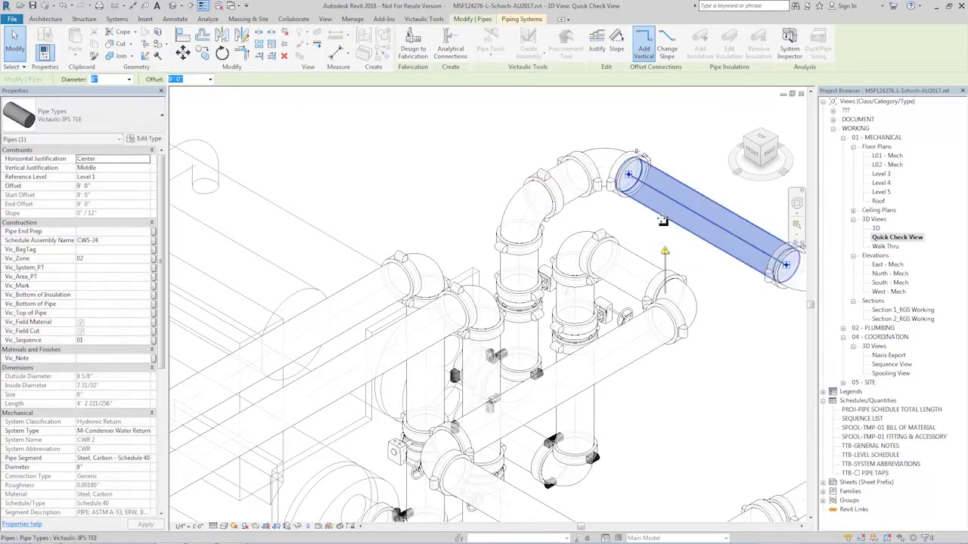
pyautogui.click(580, 196)
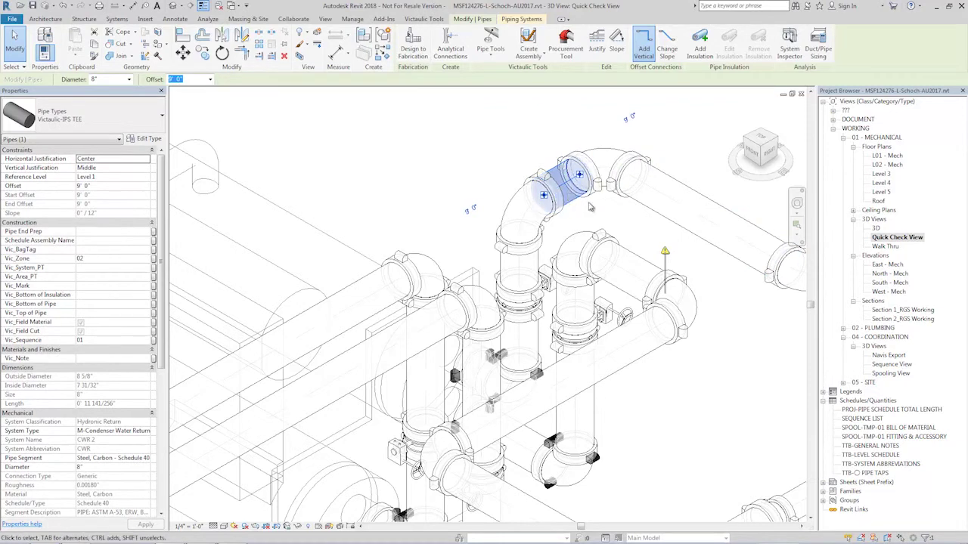
pyautogui.click(590, 206)
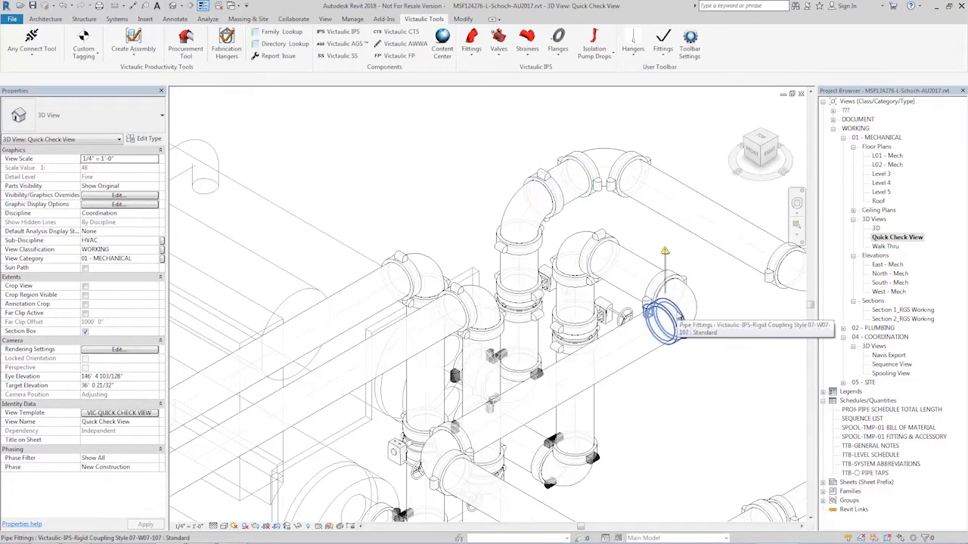
pyautogui.moveTo(681, 302); pyautogui.dragTo(499, 253, button='middle')
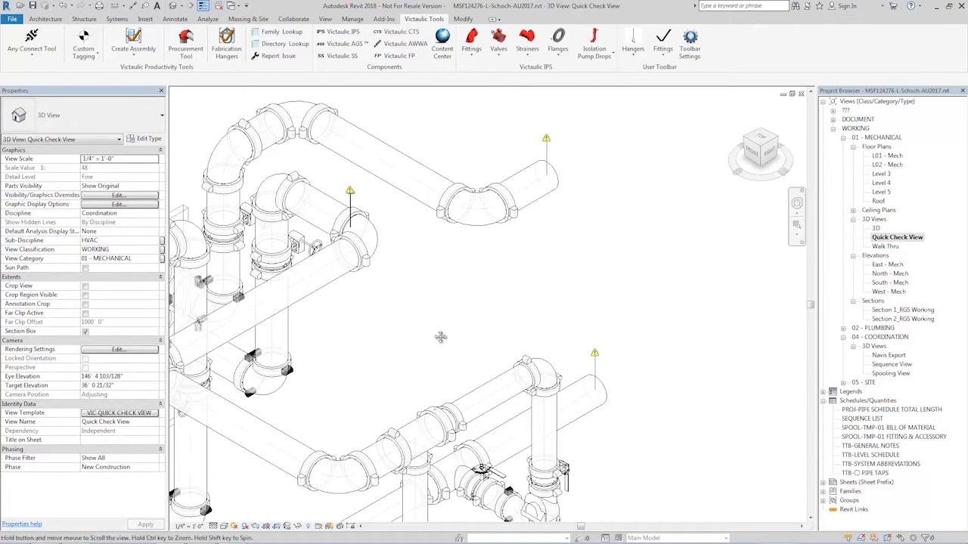
pyautogui.moveTo(441, 334); pyautogui.dragTo(482, 327, button='middle')
pyautogui.scroll(-3, 482, 326)
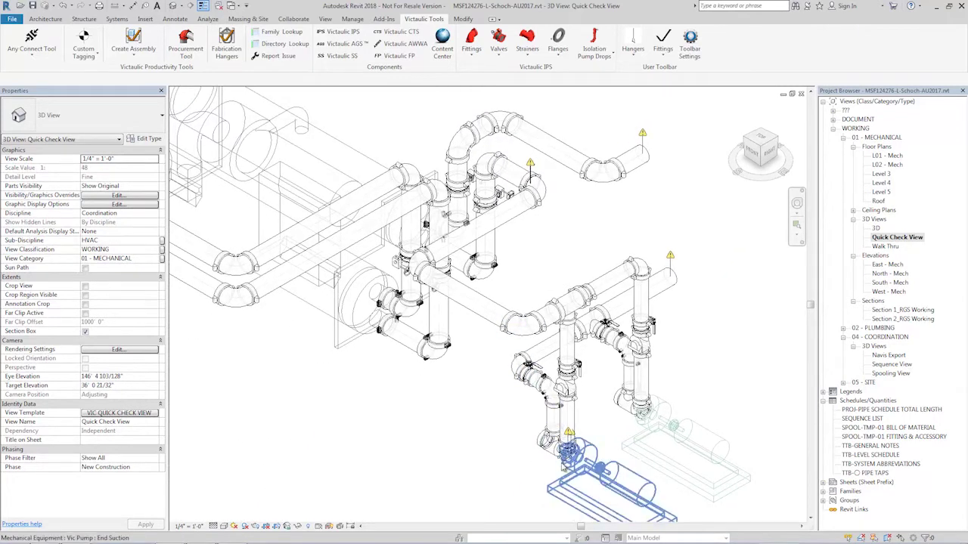
pyautogui.scroll(5, 559, 423)
pyautogui.scroll(2, 521, 441)
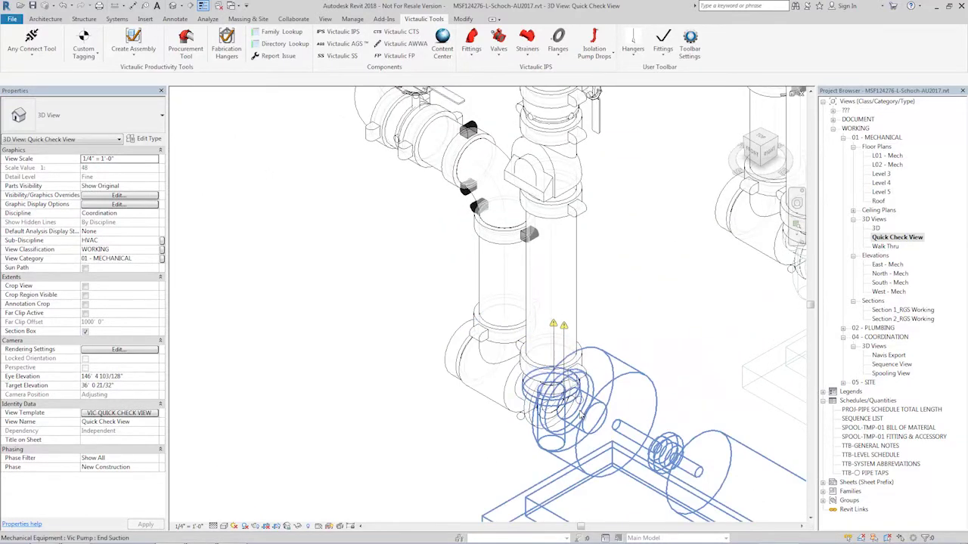
pyautogui.scroll(-5, 473, 423)
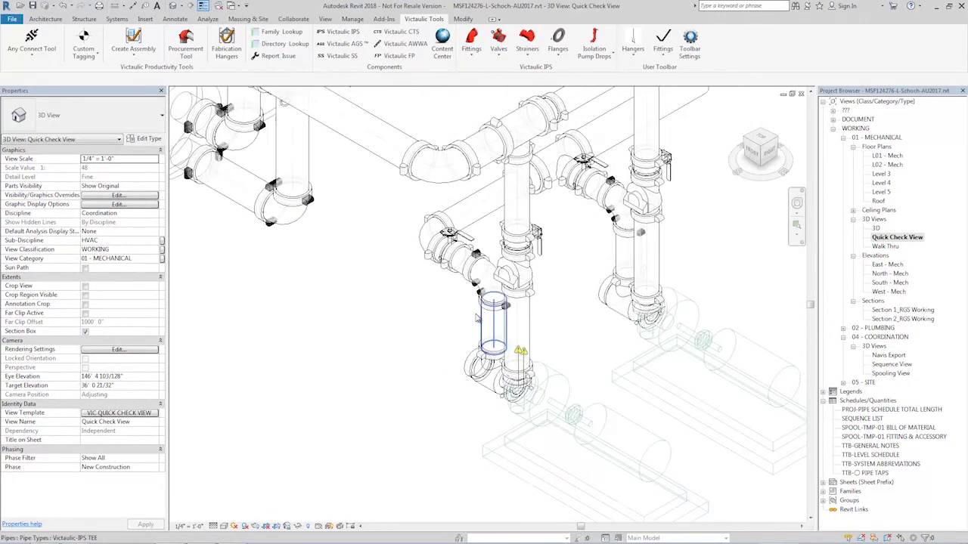
pyautogui.moveTo(477, 359); pyautogui.dragTo(435, 250, button='middle')
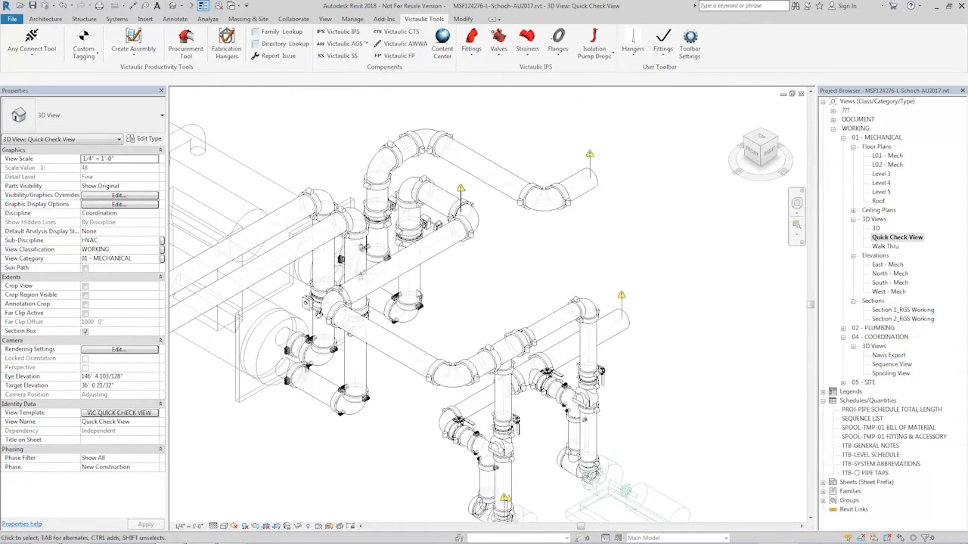
pyautogui.scroll(5, 420, 208)
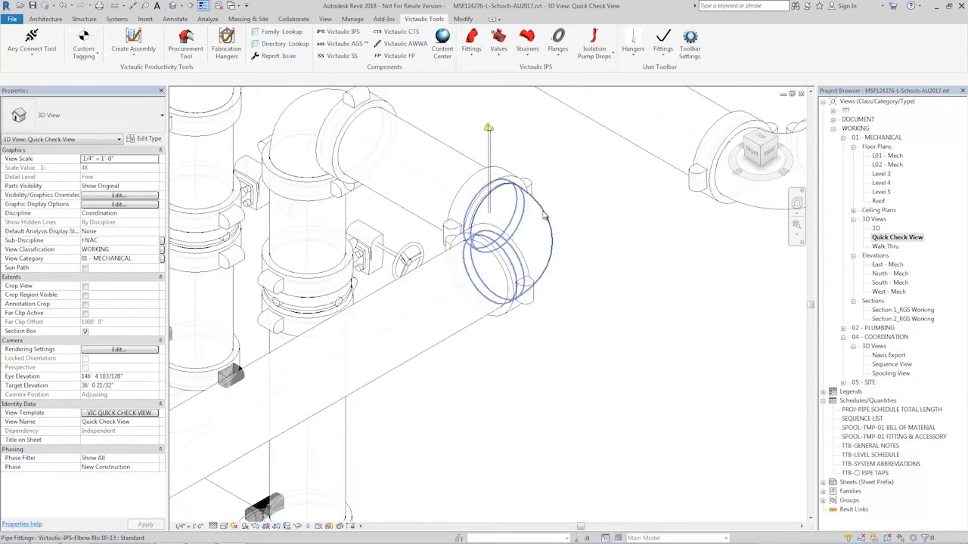
pyautogui.scroll(-6, 499, 227)
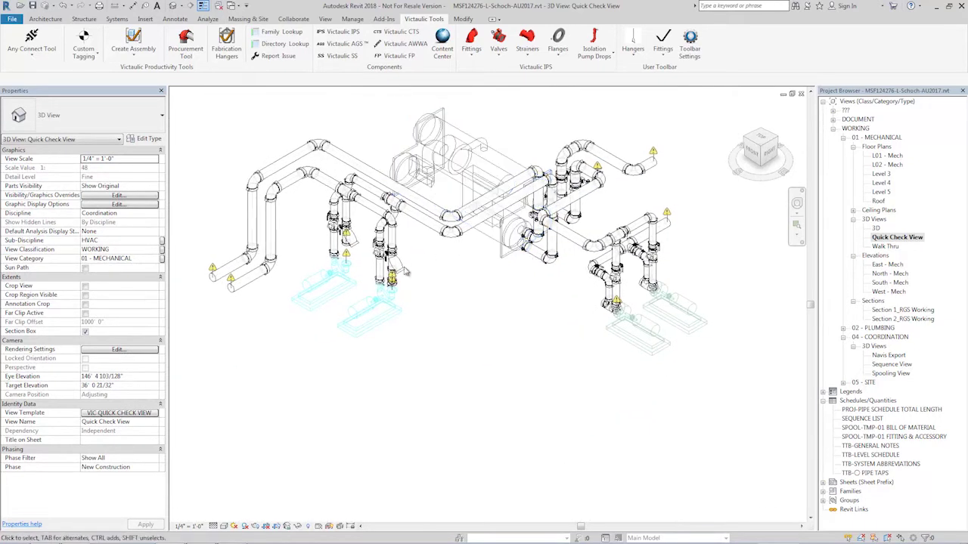
pyautogui.scroll(4, 361, 270)
pyautogui.scroll(2, 361, 270)
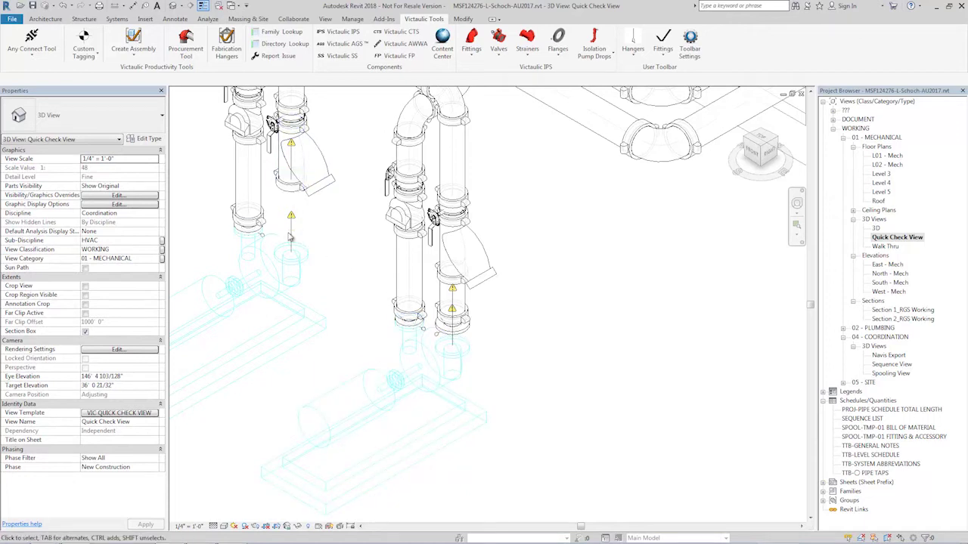
pyautogui.keyDown('shift'); pyautogui.moveTo(385, 187); pyautogui.dragTo(575, 200, button='middle'); pyautogui.keyUp('shift')
pyautogui.scroll(10, 643, 209)
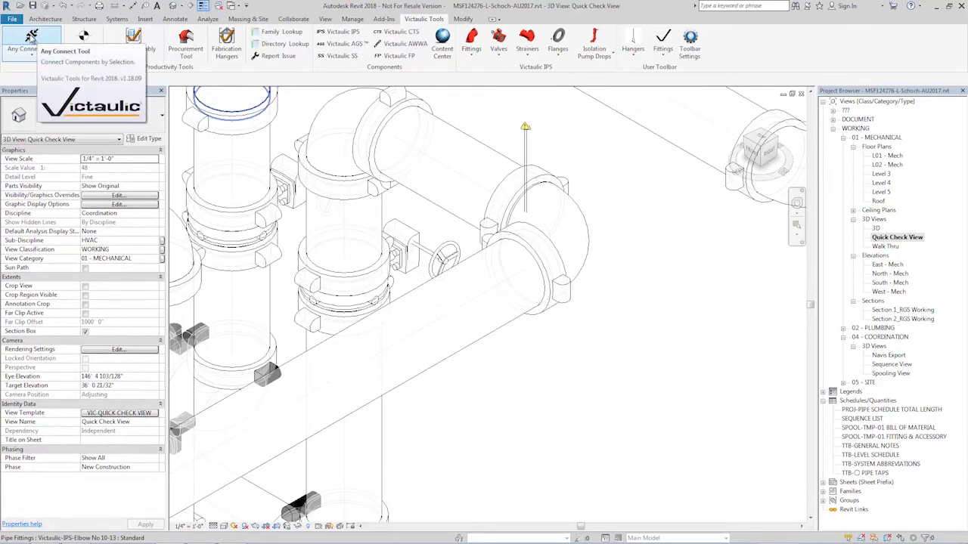
# - Join the suction diffuser to the end-suction pump below it with the Victaulic Any Connect Tool
pyautogui.click(31, 38)
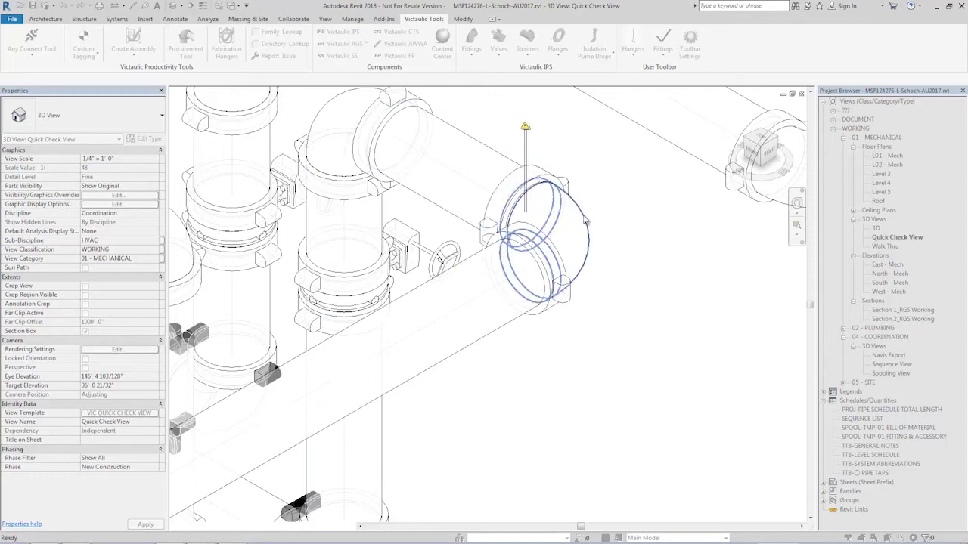
pyautogui.scroll(-6, 633, 225)
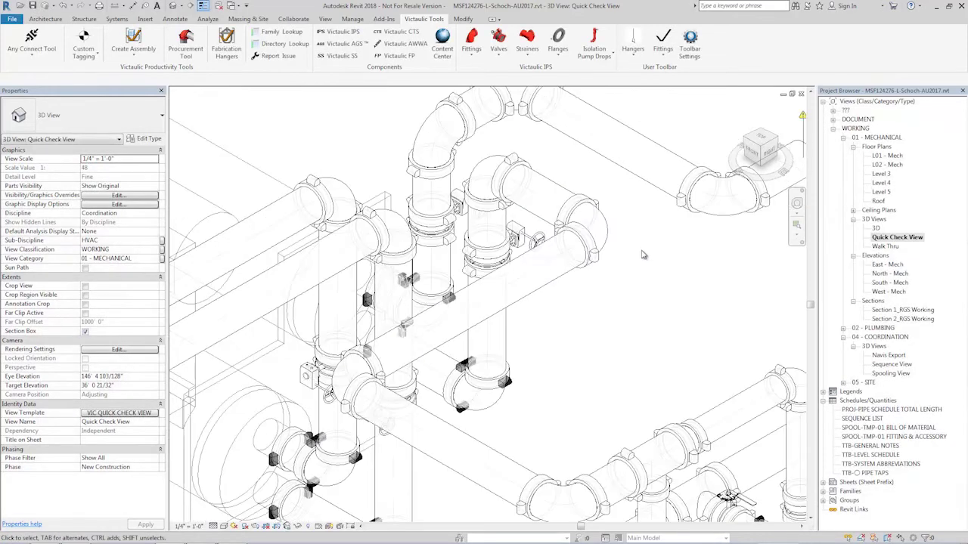
pyautogui.scroll(5, 586, 465)
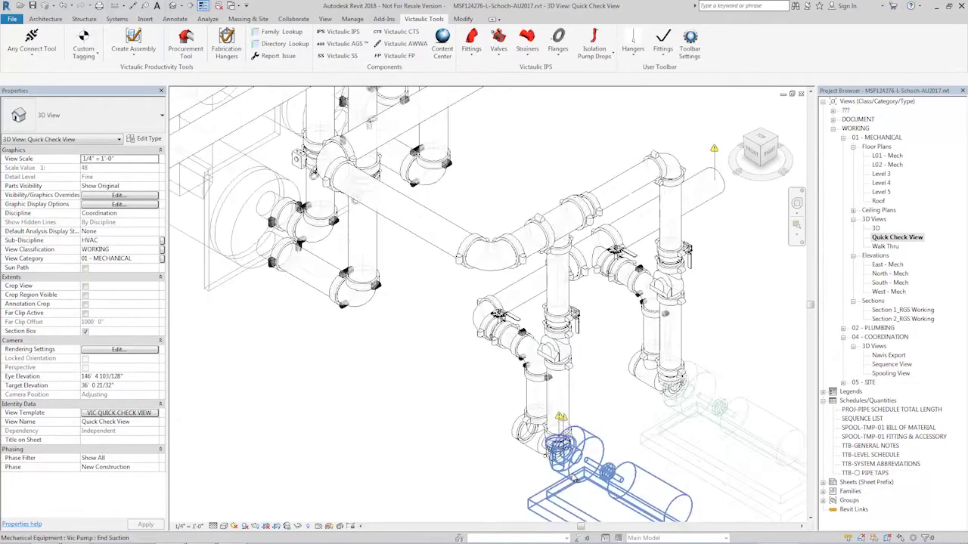
pyautogui.moveTo(586, 465); pyautogui.dragTo(525, 385, button='middle')
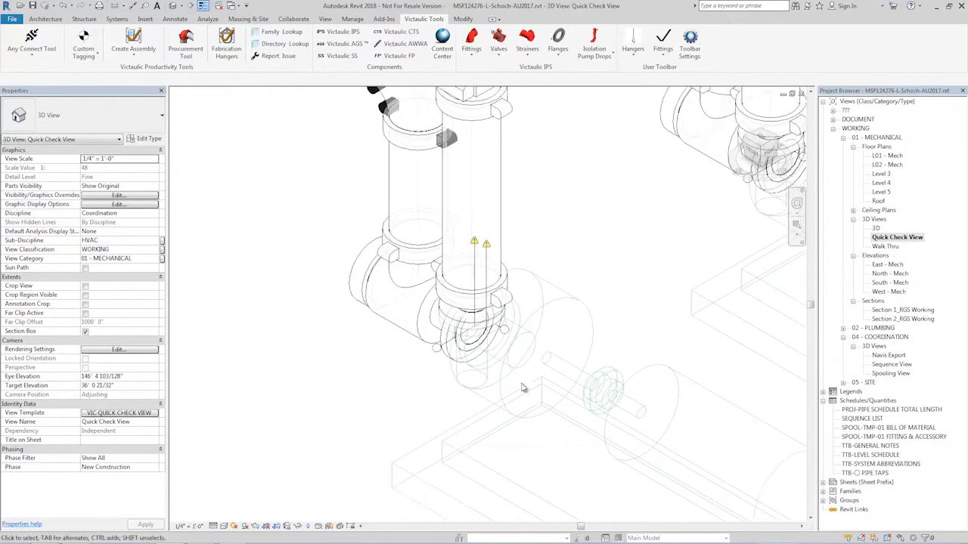
pyautogui.click(32, 42)
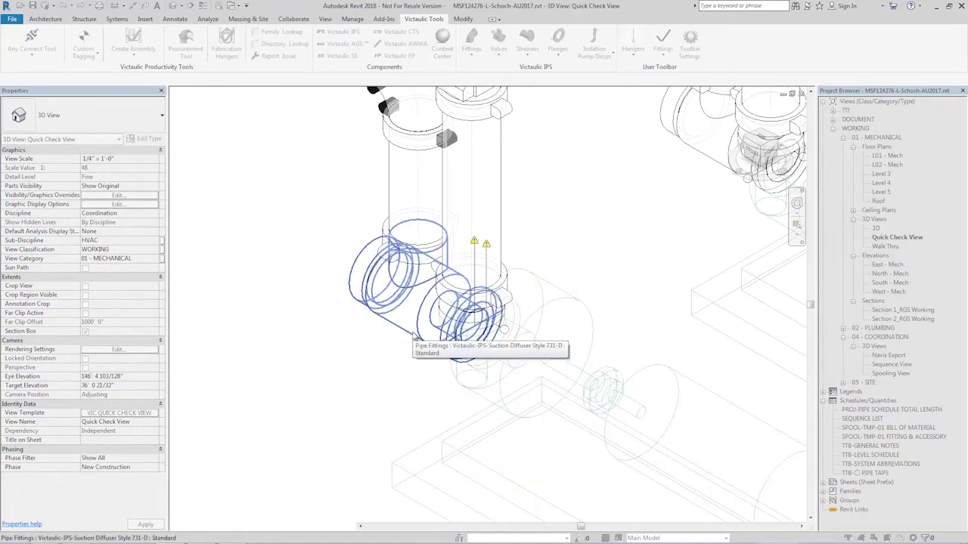
pyautogui.scroll(-5, 324, 344)
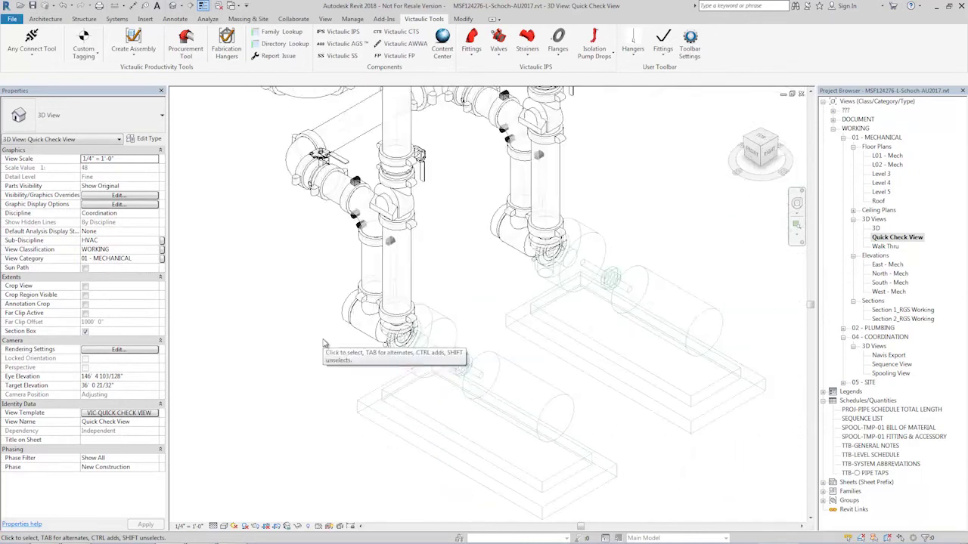
pyautogui.keyDown('shift'); pyautogui.moveTo(347, 305); pyautogui.dragTo(326, 275, button='middle'); pyautogui.keyUp('shift')
pyautogui.scroll(2, 327, 275)
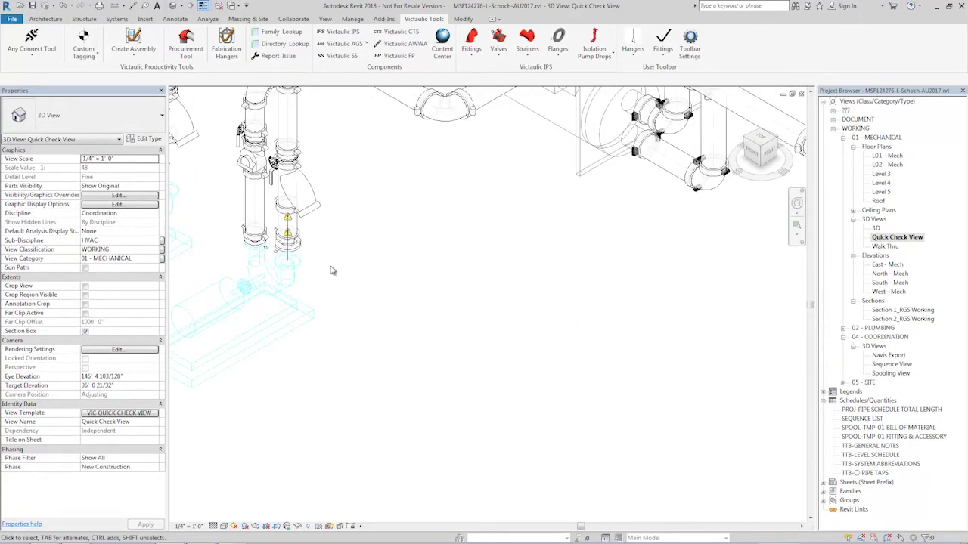
# - Select the flange adapter at the riser bottom together with its connected pipe run
pyautogui.scroll(2, 318, 261)
pyautogui.moveTo(321, 261); pyautogui.dragTo(419, 258, button='middle')
pyautogui.scroll(3, 347, 229)
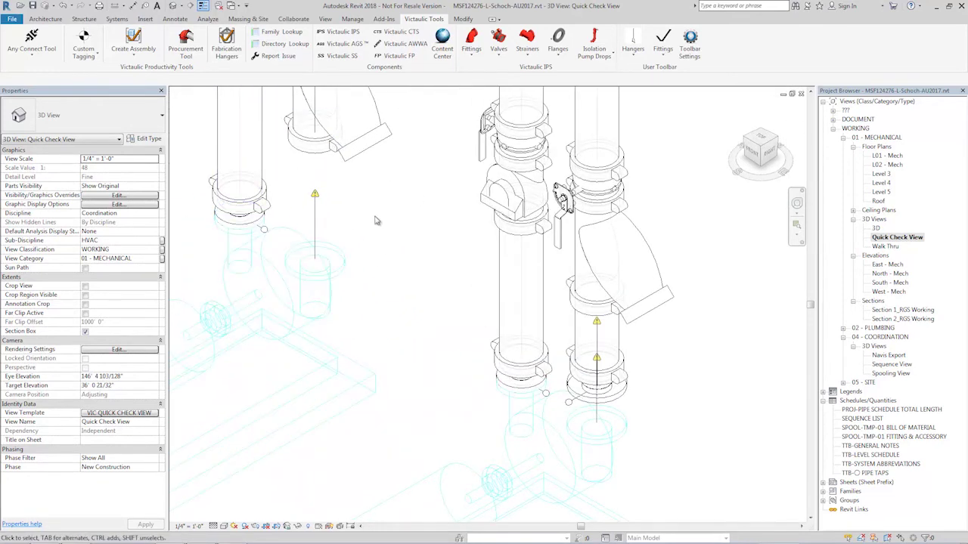
pyautogui.scroll(-2, 376, 219)
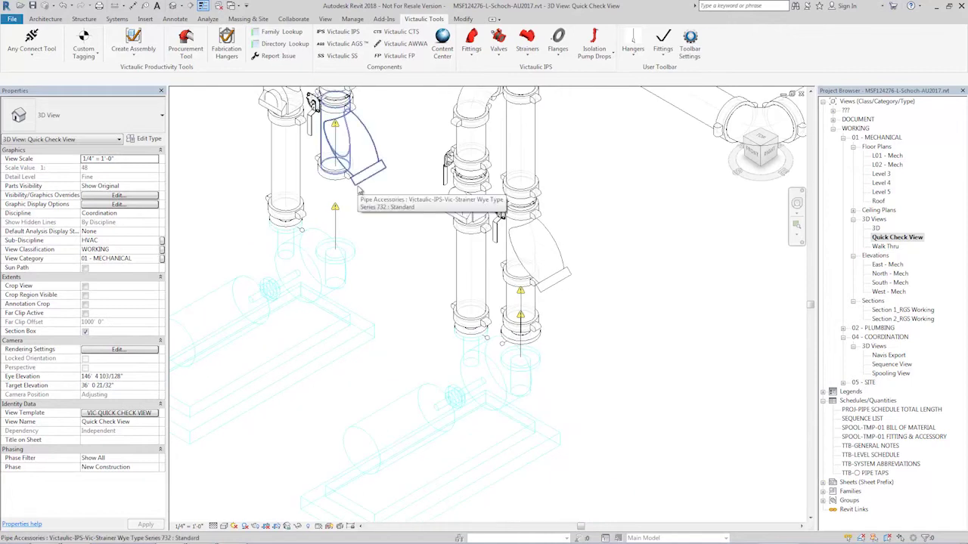
pyautogui.click(508, 342)
pyautogui.scroll(1, 497, 303)
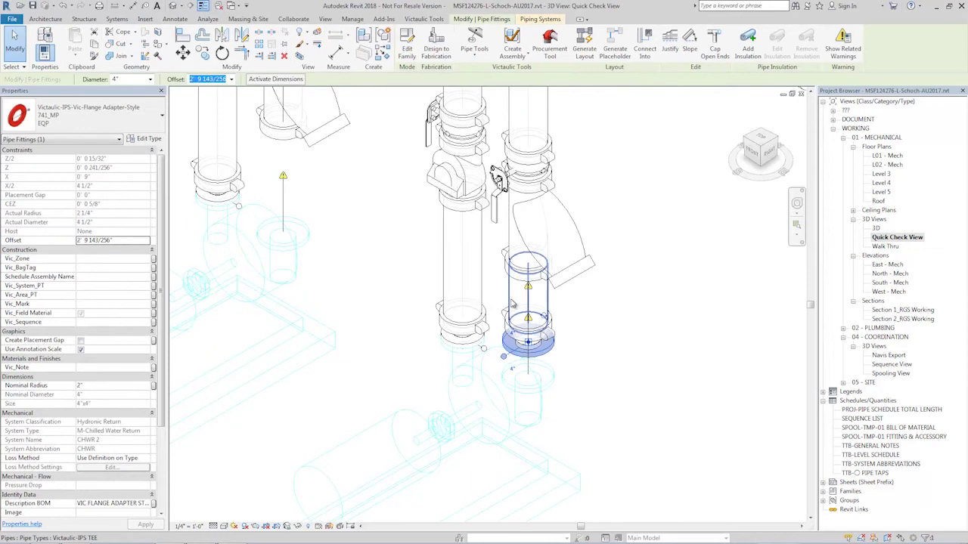
pyautogui.press('Tab')
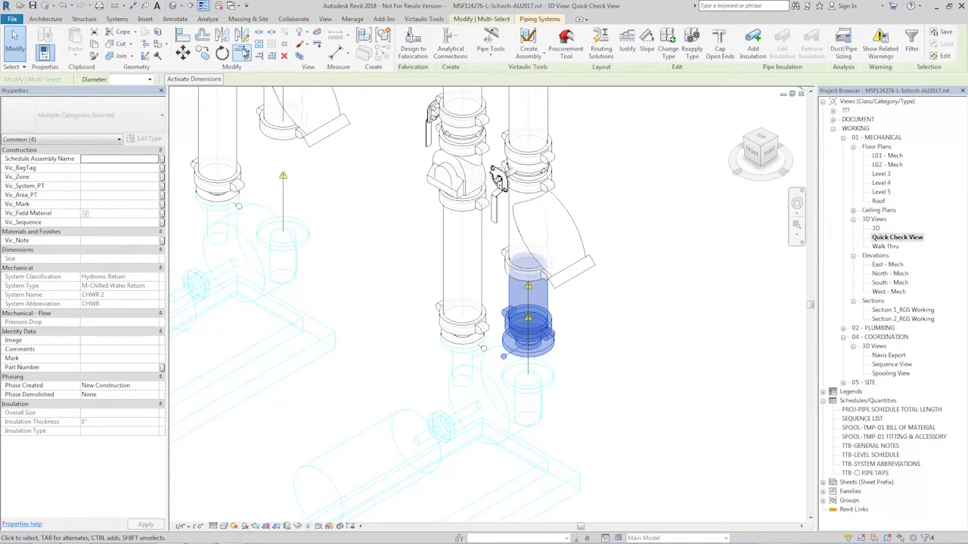
# - Move the selected flange adapter and pipe piece up and to the left, off the riser
pyautogui.click(202, 51)
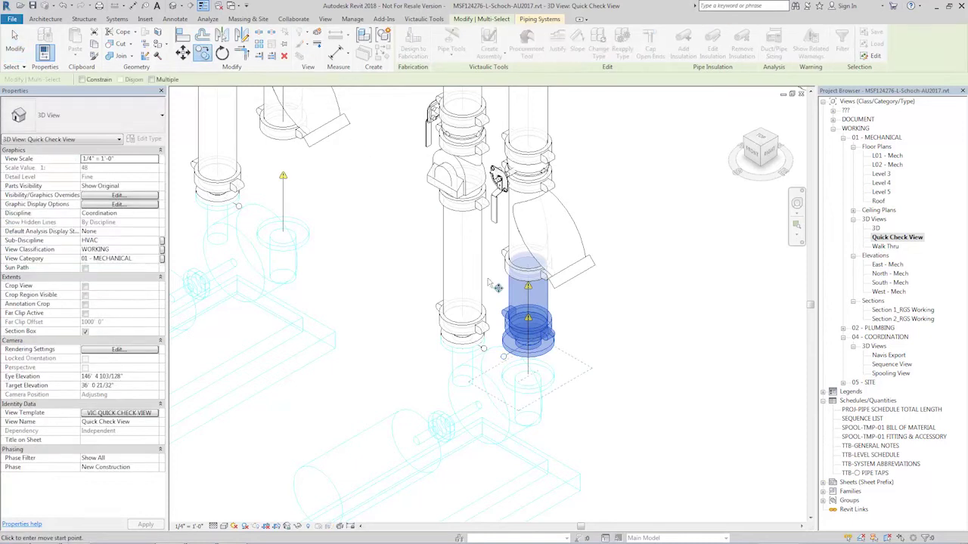
pyautogui.click(527, 314)
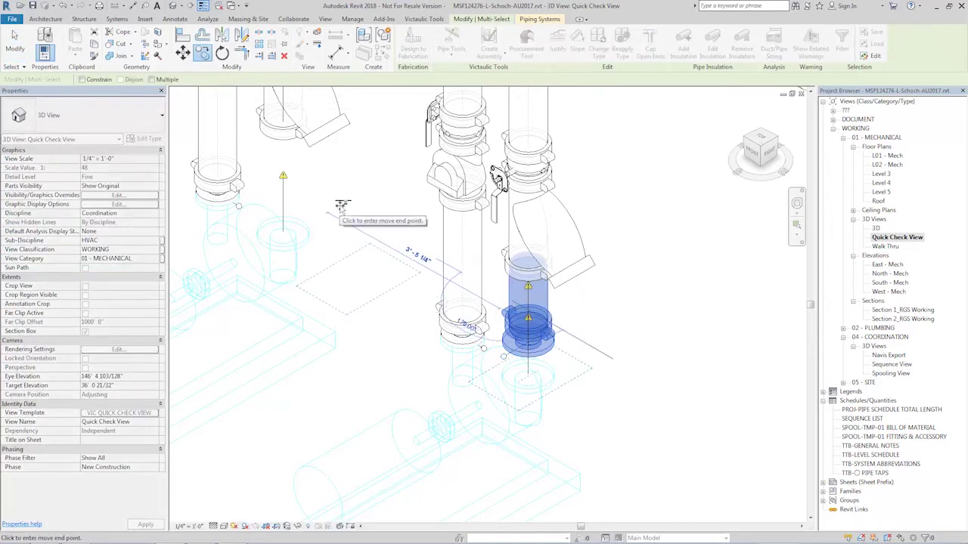
pyautogui.click(367, 209)
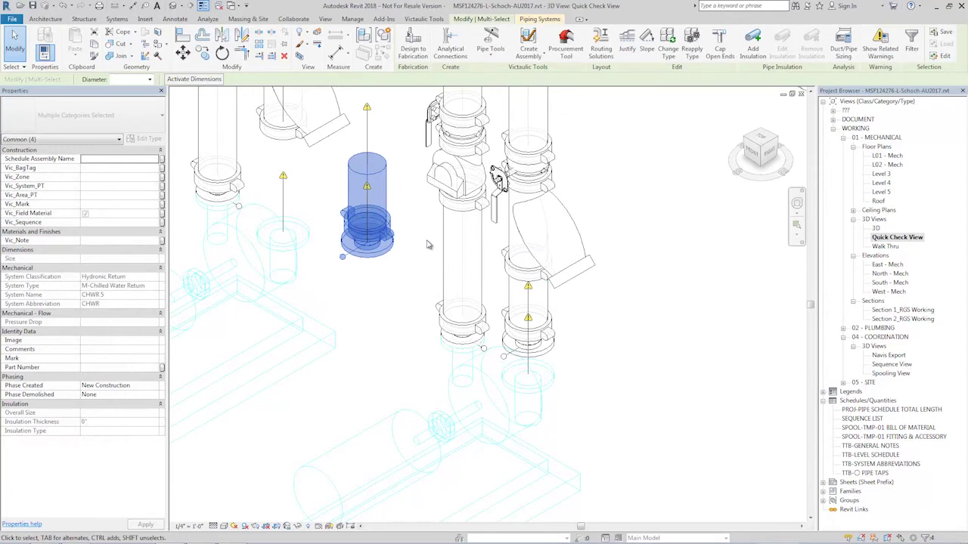
pyautogui.press('Escape')
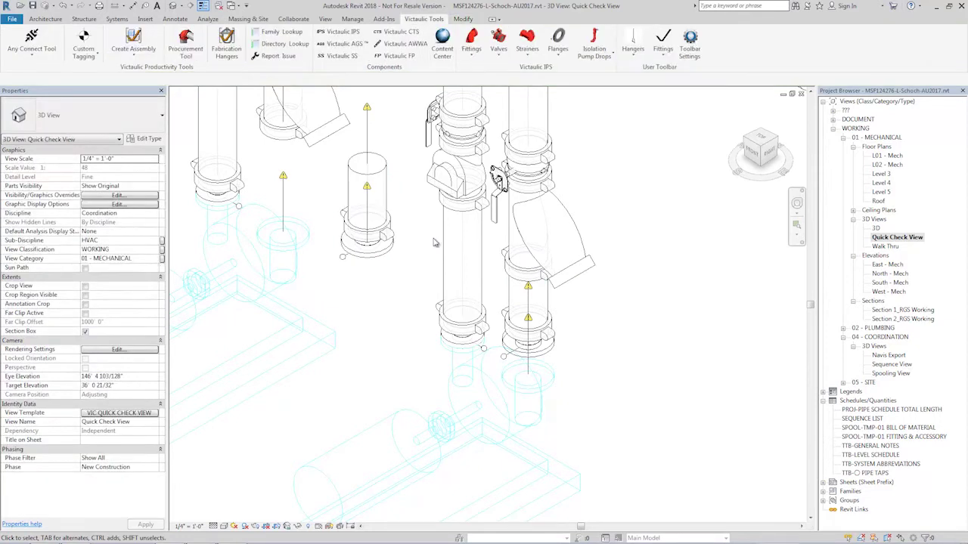
# - Reattach the detached pipe piece to the riser with the Any Connect Tool
pyautogui.click(32, 38)
pyautogui.moveTo(250, 147); pyautogui.dragTo(351, 239, button='middle')
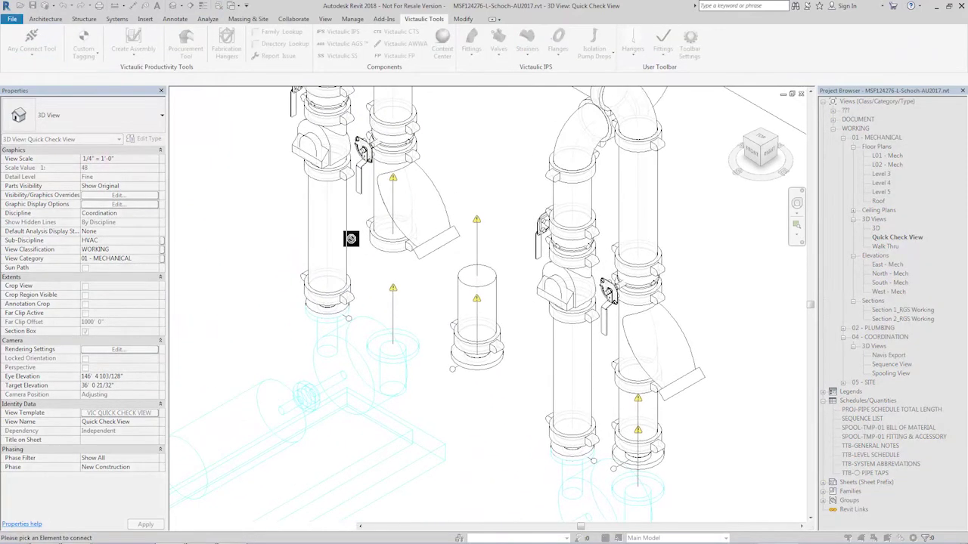
pyautogui.scroll(-2, 351, 239)
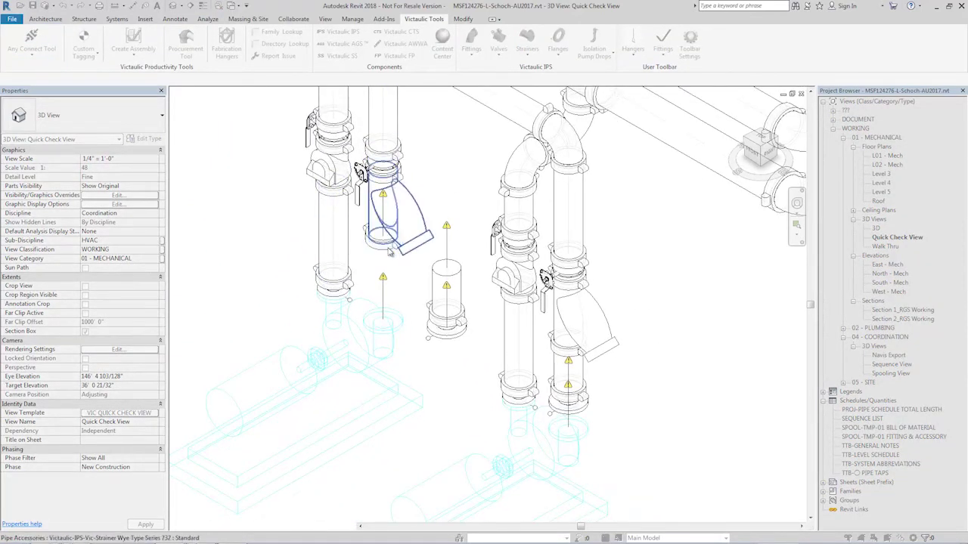
pyautogui.click(434, 284)
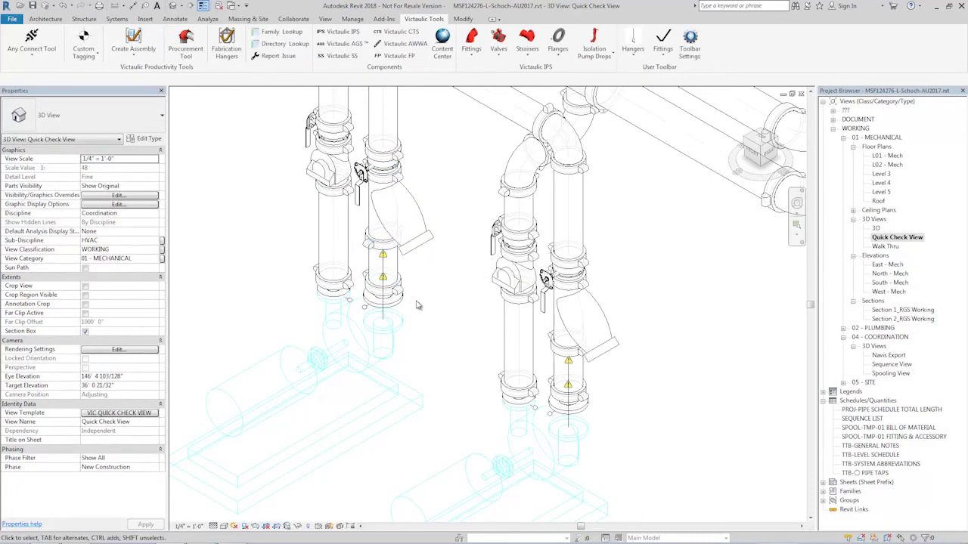
# - Connect the flange adapter to the riser and the vertical pump to its piping
pyautogui.click(34, 38)
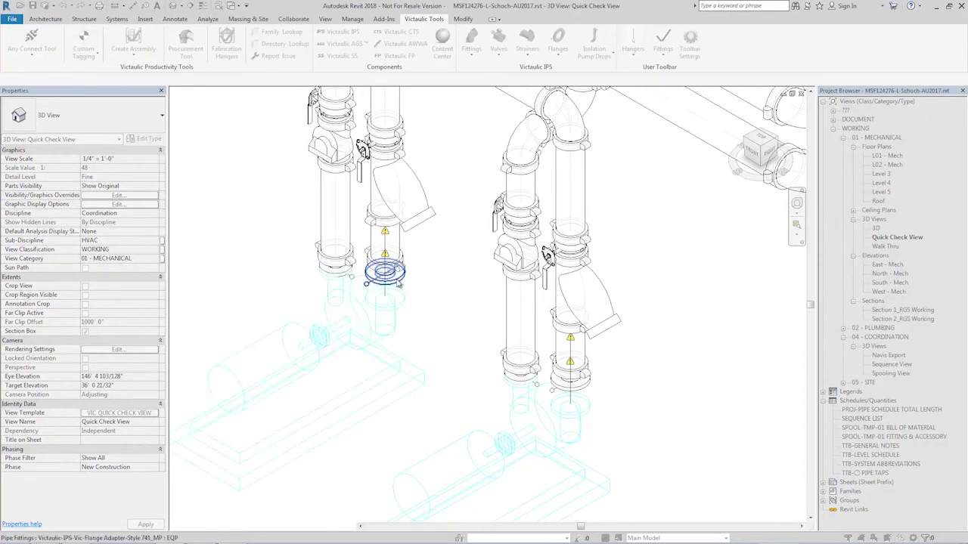
pyautogui.click(401, 285)
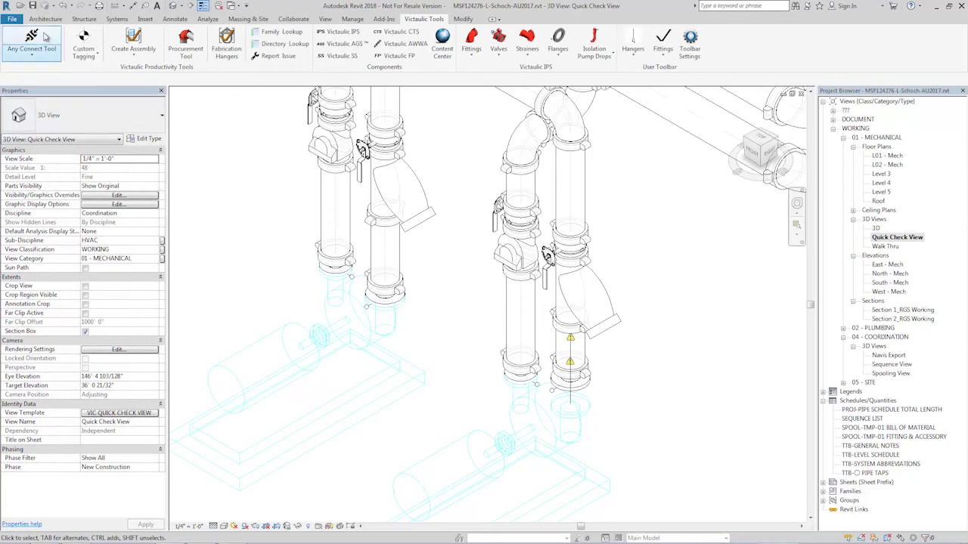
pyautogui.click(46, 36)
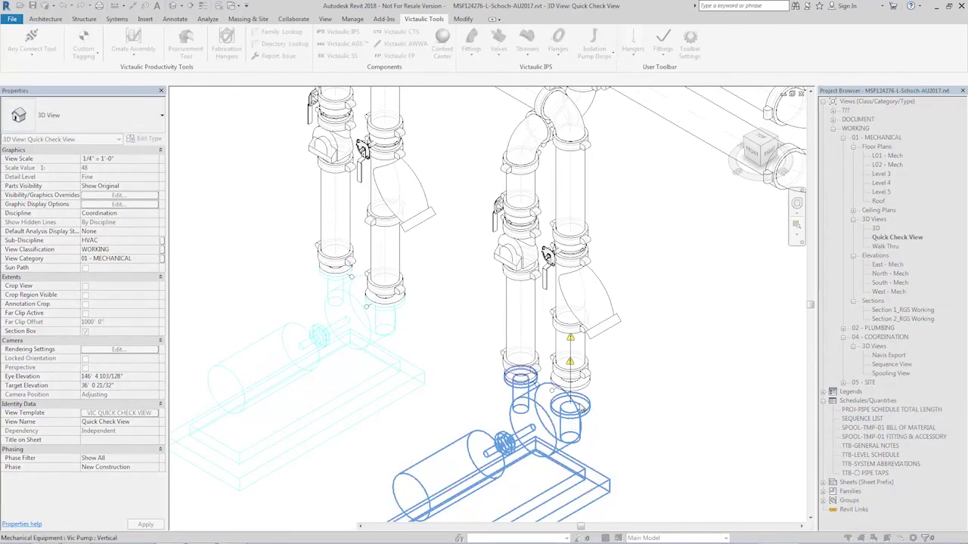
pyautogui.click(582, 408)
pyautogui.scroll(-3, 663, 393)
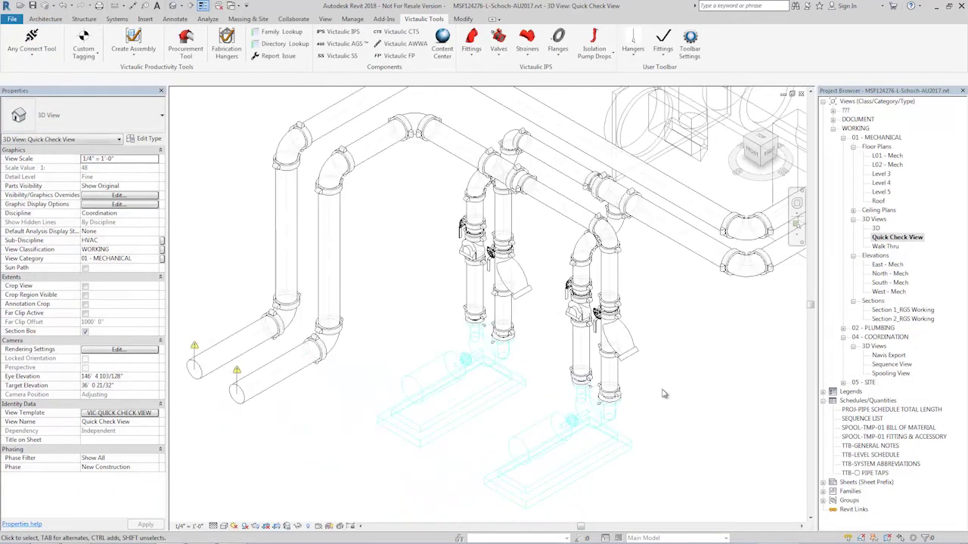
pyautogui.moveTo(670, 368); pyautogui.dragTo(585, 388, button='middle')
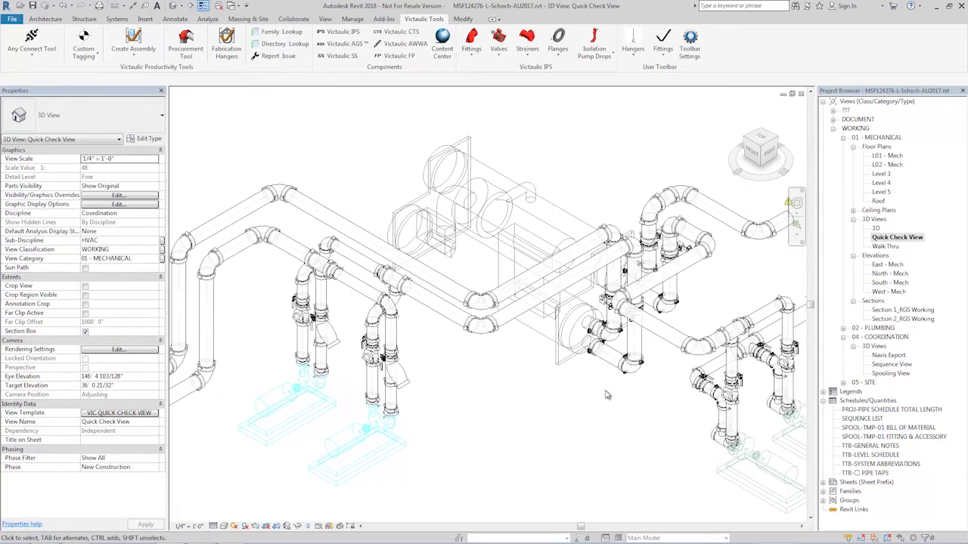
pyautogui.scroll(-2, 605, 394)
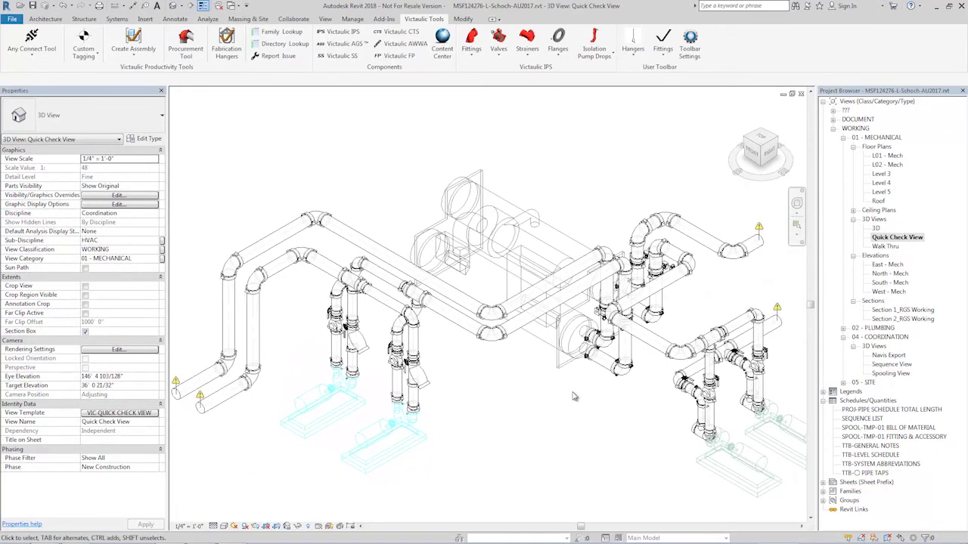